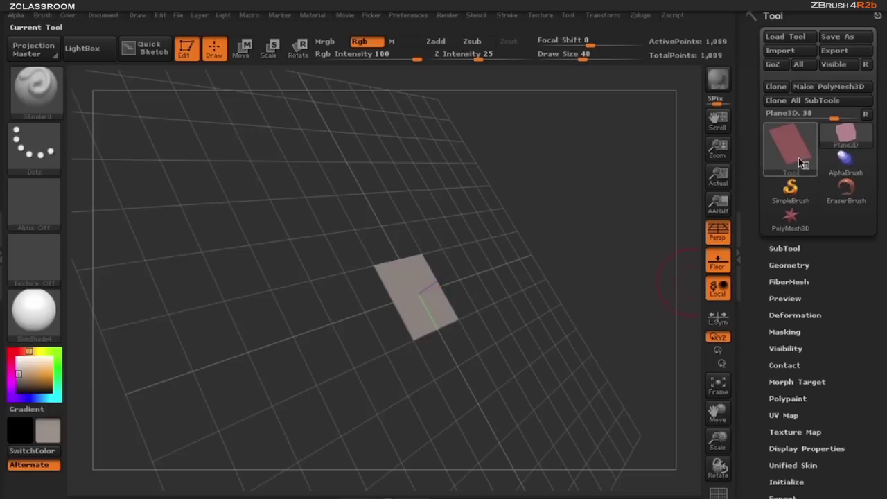
# Convert the plane to a PolyMesh3D and mask a soft spot at its centre
pyautogui.click(828, 87)
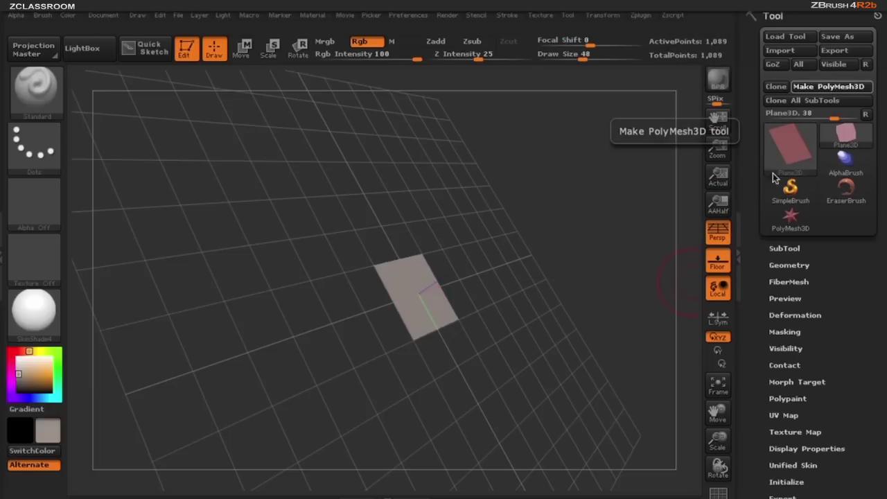
pyautogui.moveTo(562, 350)
pyautogui.mouseDown()
pyautogui.moveTo(540, 365)
pyautogui.moveTo(547, 361)
pyautogui.moveTo(525, 340)
pyautogui.moveTo(459, 347)
pyautogui.mouseUp()
pyautogui.moveTo(415, 311)
pyautogui.keyDown('ctrl'); pyautogui.mouseDown()
pyautogui.moveTo(534, 346)
pyautogui.moveTo(603, 408)
pyautogui.moveTo(619, 409)
pyautogui.moveTo(573, 342)
pyautogui.moveTo(583, 344)
pyautogui.moveTo(557, 388)
pyautogui.moveTo(586, 360)
pyautogui.mouseUp(); pyautogui.keyUp('ctrl')
# Preview a 50,000-fiber FiberMesh clump growing from the masked spot
pyautogui.click(789, 298)
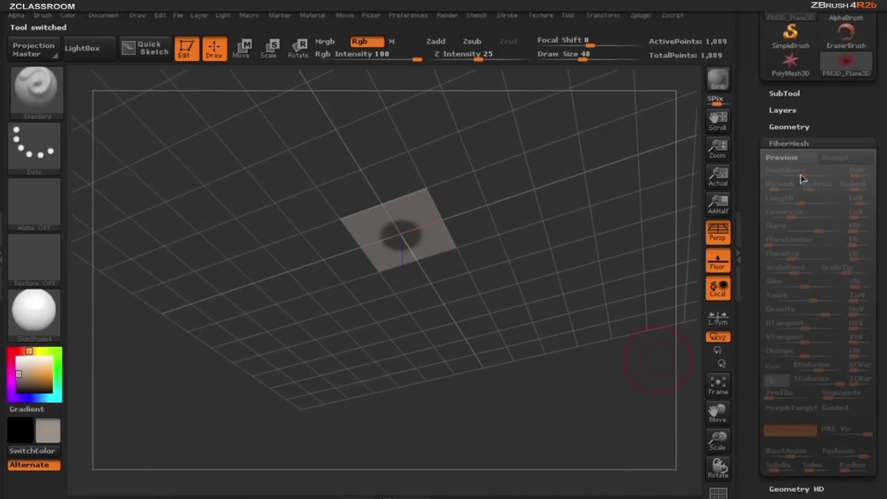
pyautogui.click(794, 158)
pyautogui.moveTo(469, 264); pyautogui.dragTo(410, 285)
pyautogui.moveTo(572, 301); pyautogui.dragTo(583, 344)
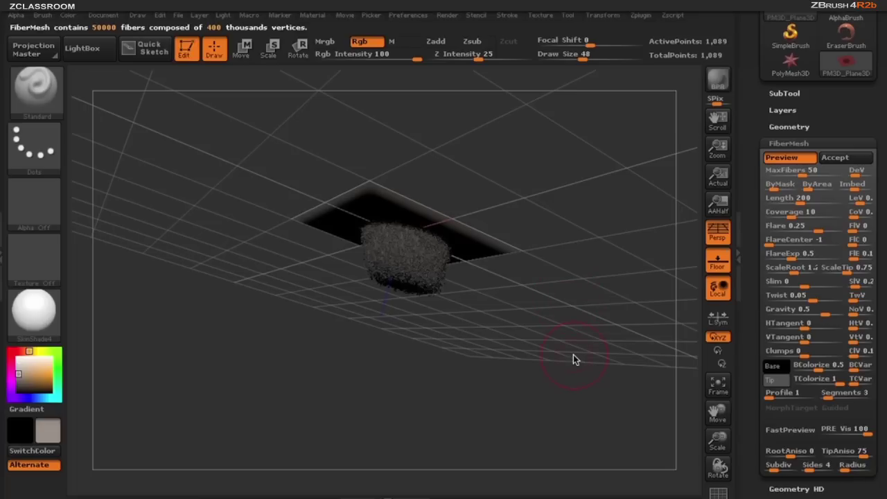
# Cut MaxFibers down to a single fiber and set fiber Gravity to 1
pyautogui.click(769, 173)
pyautogui.moveTo(574, 325); pyautogui.dragTo(577, 333)
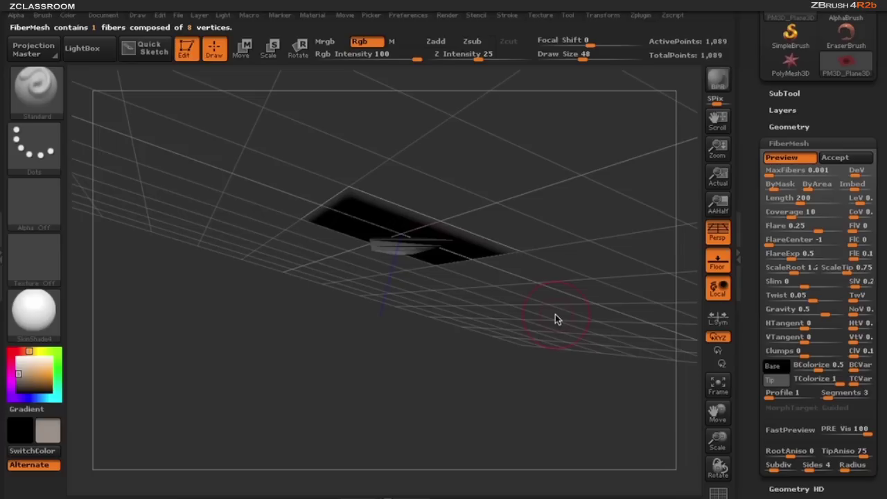
pyautogui.moveTo(555, 318); pyautogui.dragTo(535, 340)
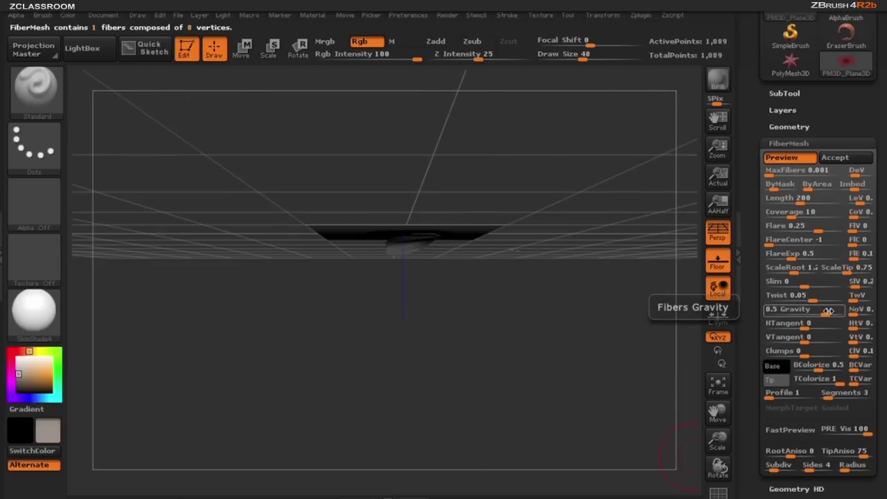
pyautogui.click(844, 309)
pyautogui.write('1')
pyautogui.press('Return')
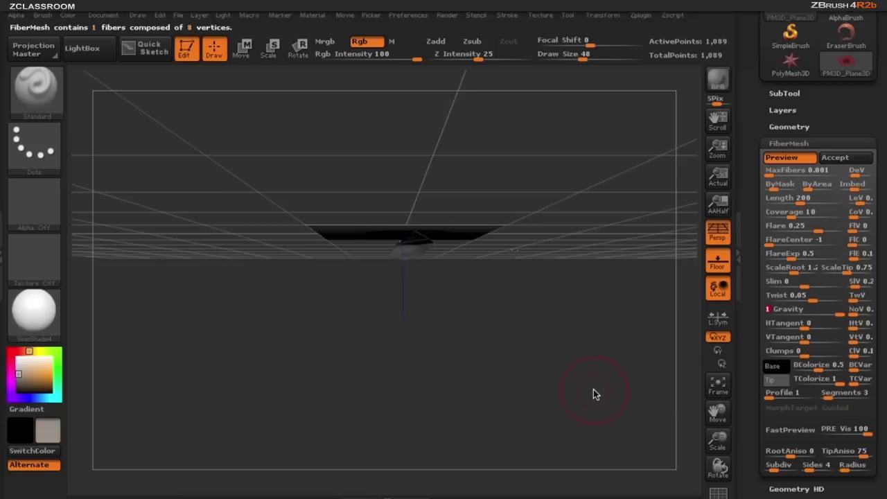
# Set the fiber Length to 1000 and give it a four-sided Profile
pyautogui.click(804, 198)
pyautogui.write('1000')
pyautogui.press('Return')
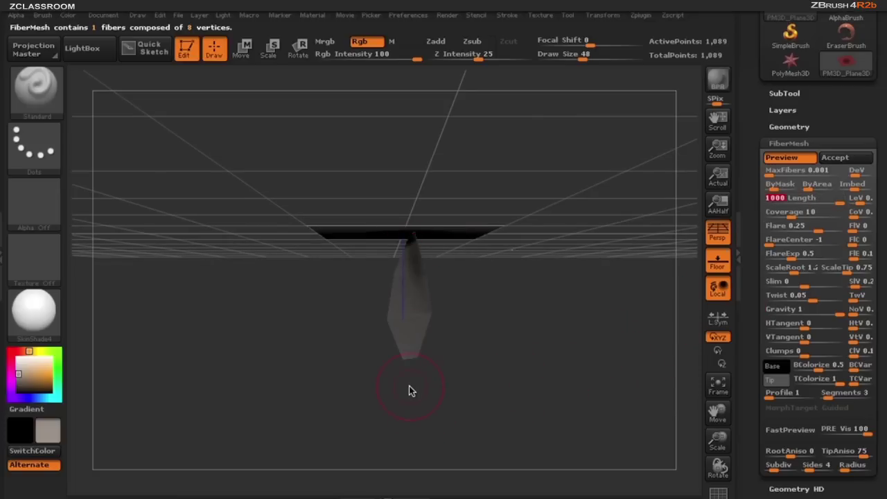
pyautogui.click(770, 394)
pyautogui.write('2')
pyautogui.press('Return')
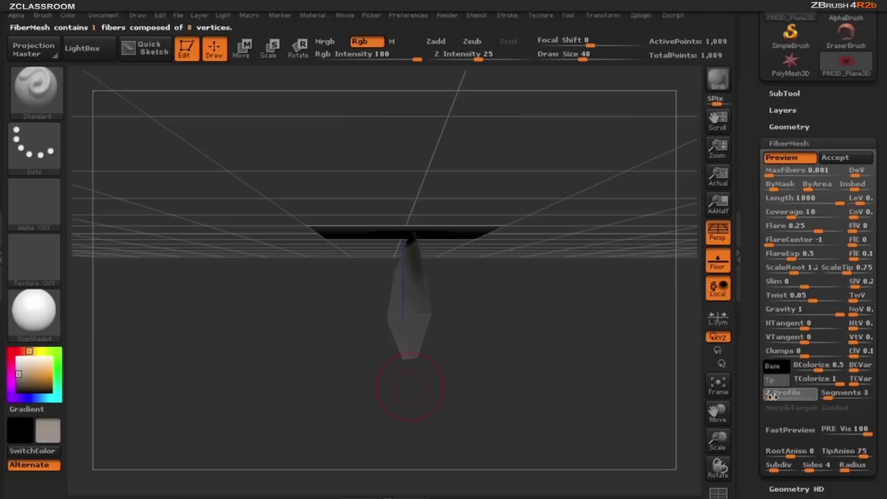
pyautogui.moveTo(780, 397); pyautogui.dragTo(775, 397)
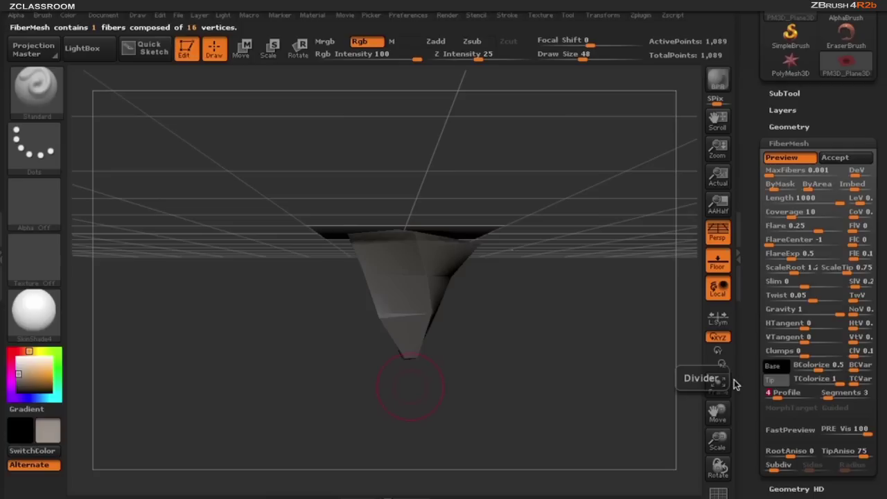
# Set Flare 0.41, FlareExp 2.66, Coverage 0.47, Segments 8 and Twist 0.02 on the trunk fiber
pyautogui.moveTo(817, 229); pyautogui.dragTo(826, 229)
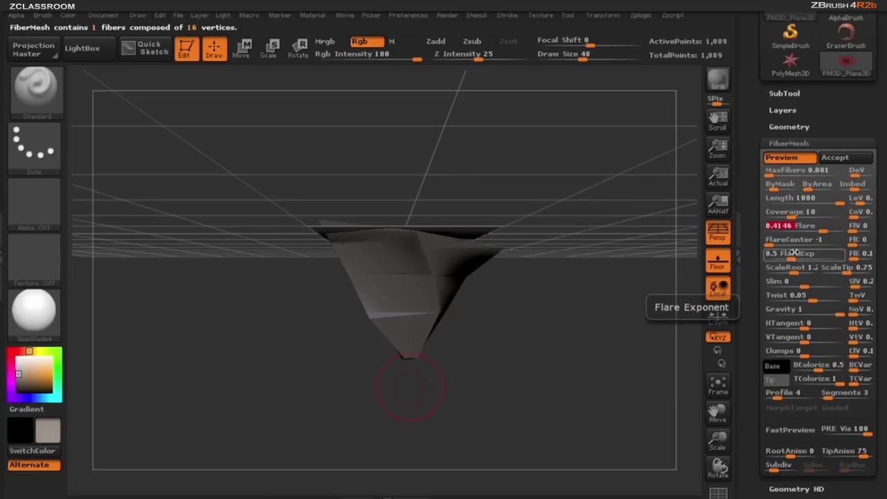
pyautogui.moveTo(792, 256); pyautogui.dragTo(805, 256)
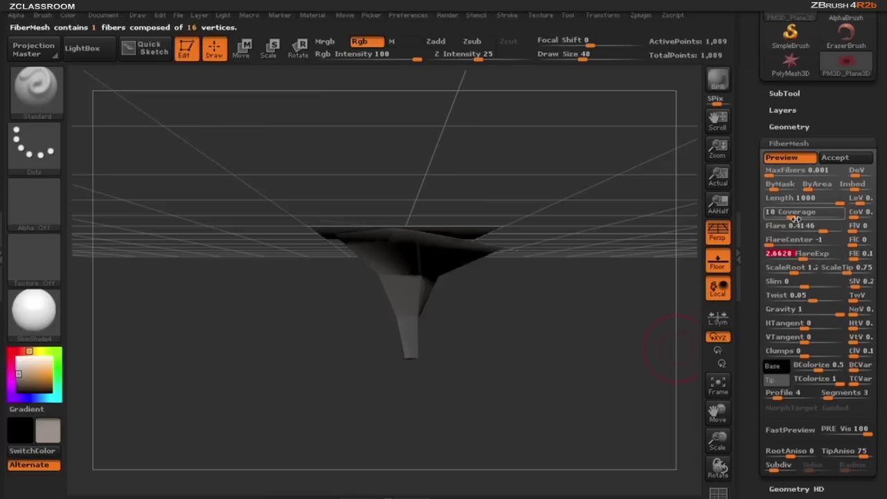
pyautogui.moveTo(796, 218); pyautogui.dragTo(777, 214)
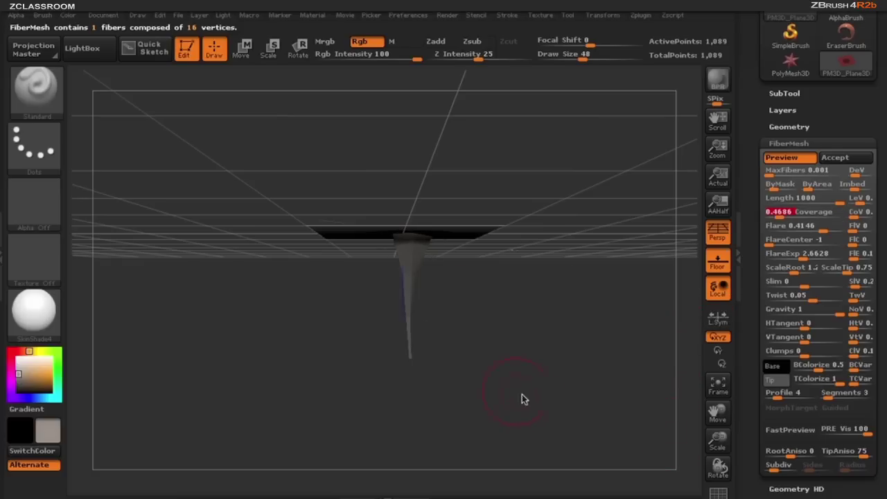
pyautogui.moveTo(831, 394); pyautogui.dragTo(837, 395)
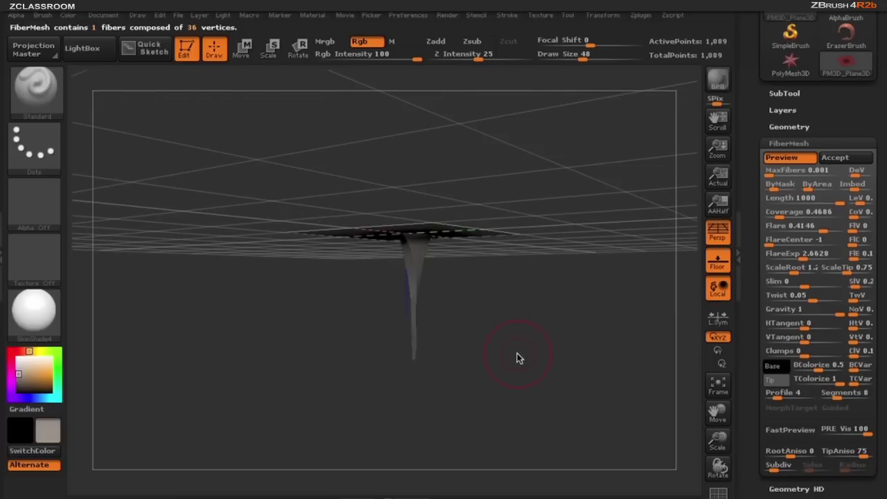
pyautogui.click(814, 300)
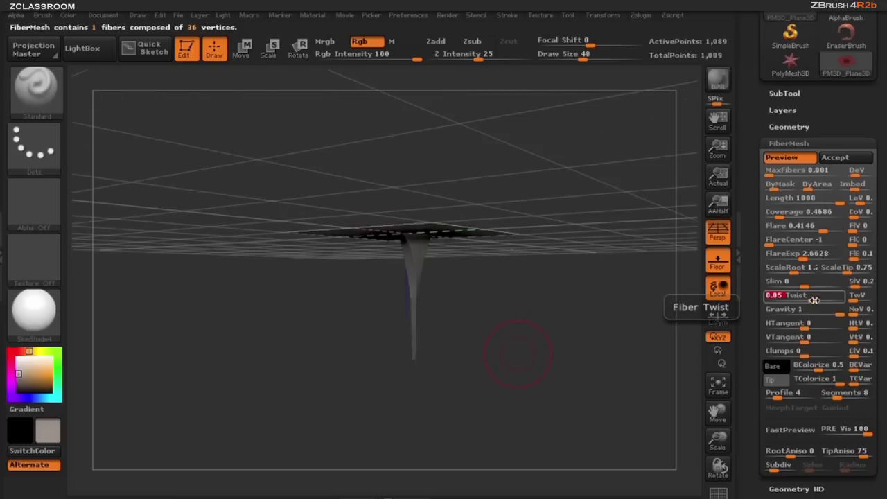
pyautogui.write('.')
pyautogui.press('Return')
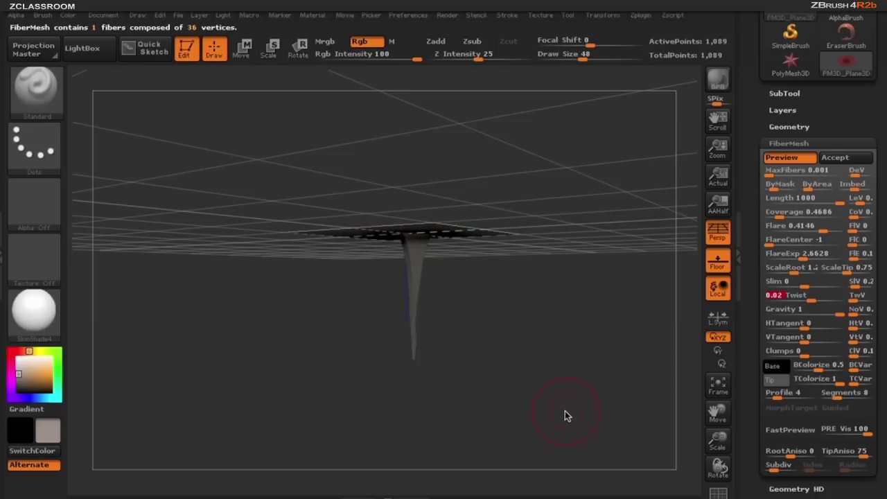
pyautogui.moveTo(565, 416); pyautogui.dragTo(554, 348)
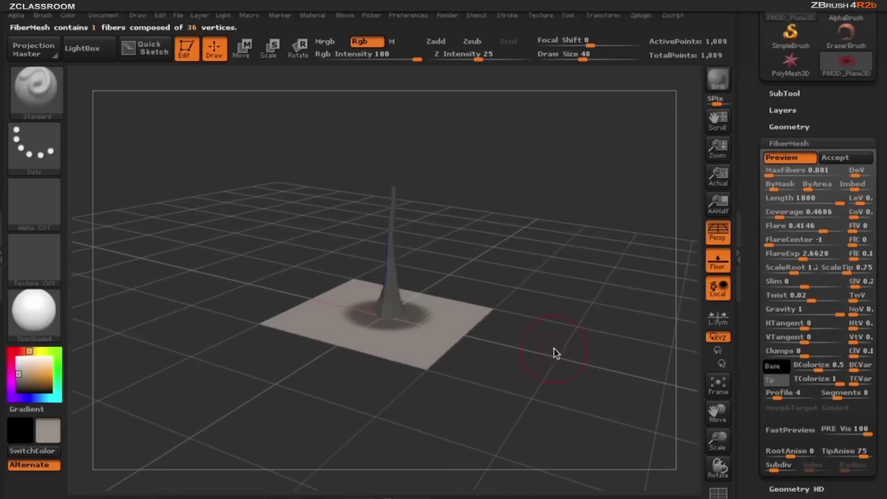
# Accept the trunk fiber and select the new Fibers103 subtool
pyautogui.click(846, 160)
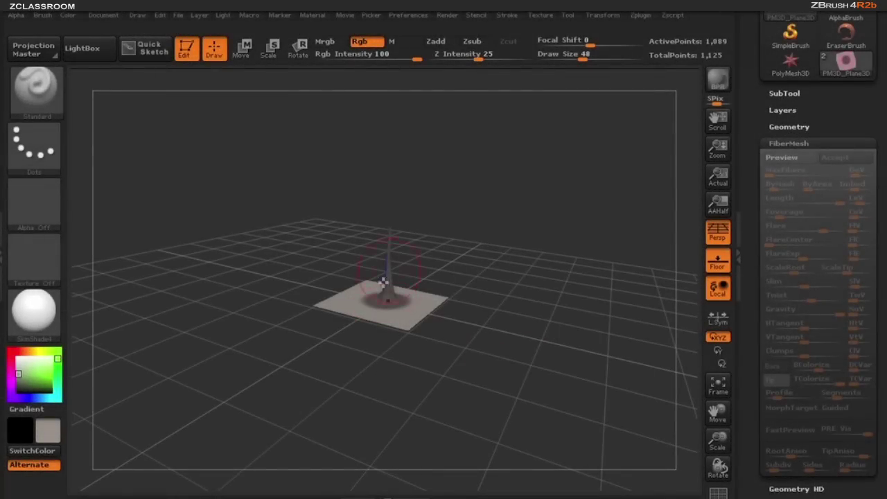
pyautogui.moveTo(516, 351); pyautogui.dragTo(461, 355)
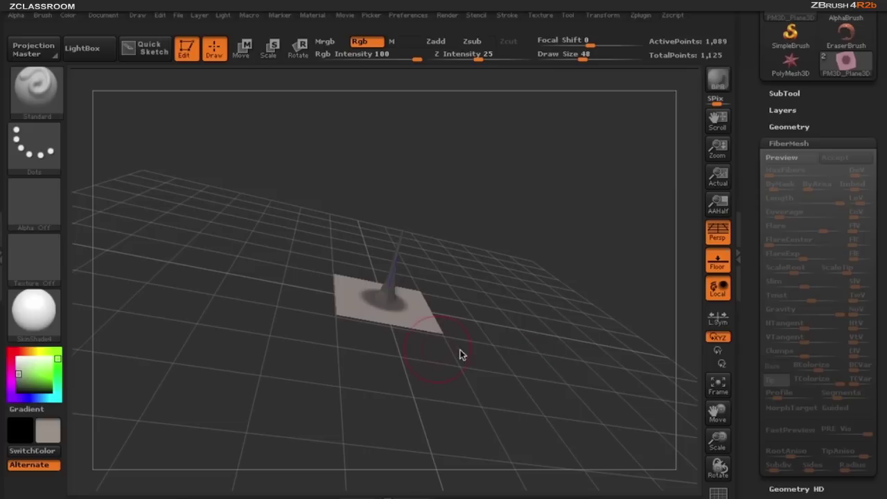
pyautogui.click(801, 93)
pyautogui.moveTo(875, 145); pyautogui.dragTo(875, 225)
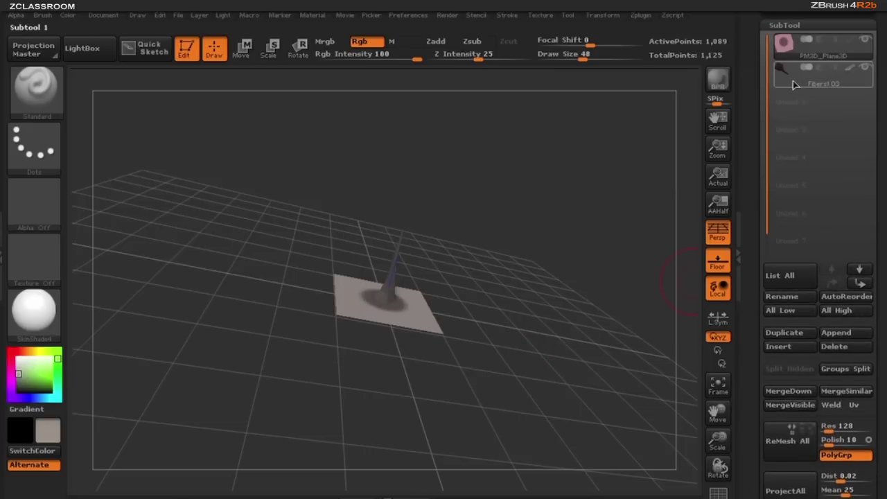
pyautogui.click(823, 73)
pyautogui.moveTo(509, 317); pyautogui.dragTo(344, 305)
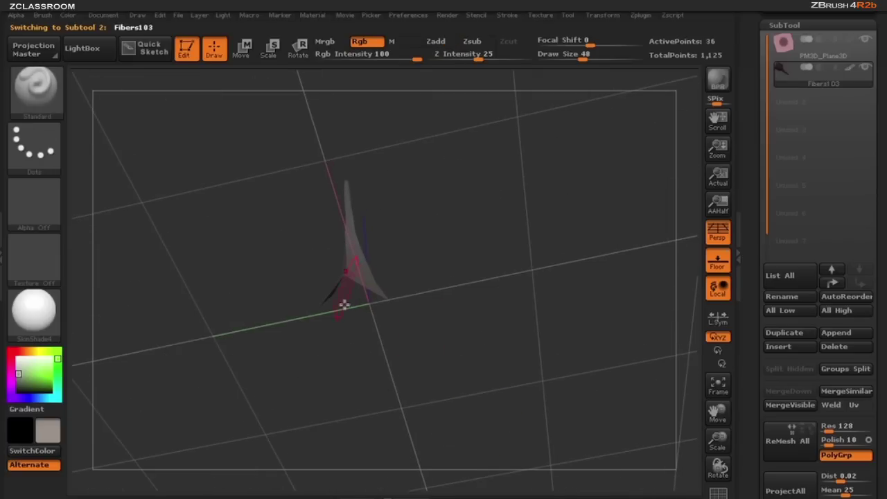
# Expand the Geometry settings and bring the trunk into a level front view
pyautogui.scroll(-5, 879, 357)
pyautogui.click(863, 354)
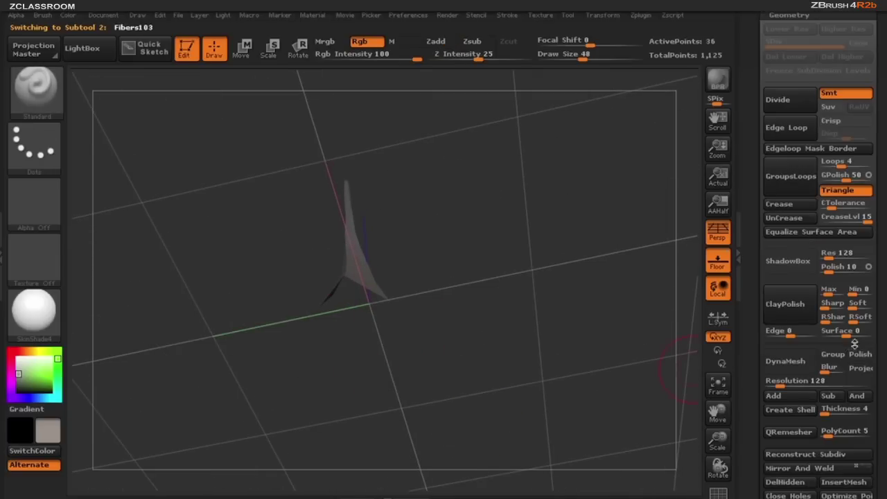
pyautogui.scroll(-4, 879, 440)
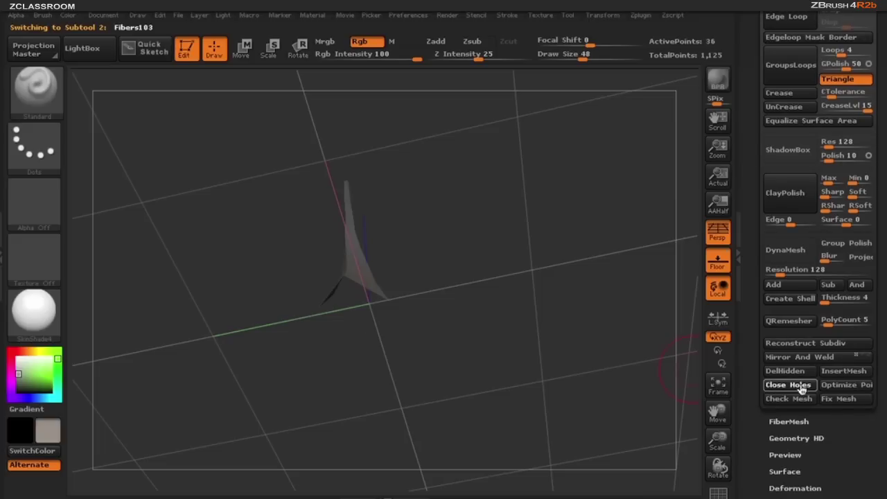
pyautogui.moveTo(508, 323); pyautogui.dragTo(489, 361)
# Subdivide the trunk twice and stretch the spike taller with a transpose line
pyautogui.hotkey('ctrl', 'd')
pyautogui.hotkey('ctrl', 'd')
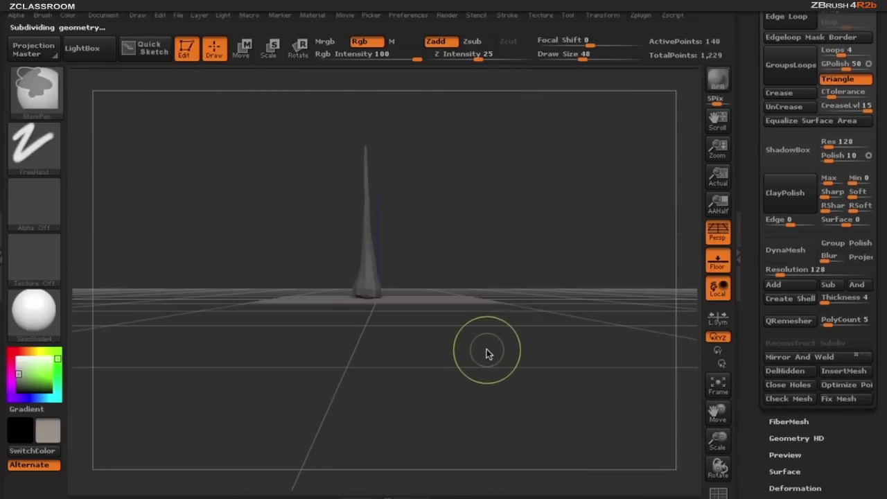
pyautogui.hotkey('ctrl', 'd')
pyautogui.moveTo(488, 351)
pyautogui.mouseDown()
pyautogui.moveTo(564, 370)
pyautogui.moveTo(519, 325)
pyautogui.mouseUp()
pyautogui.press('w')
pyautogui.moveTo(386, 381); pyautogui.dragTo(394, 43)
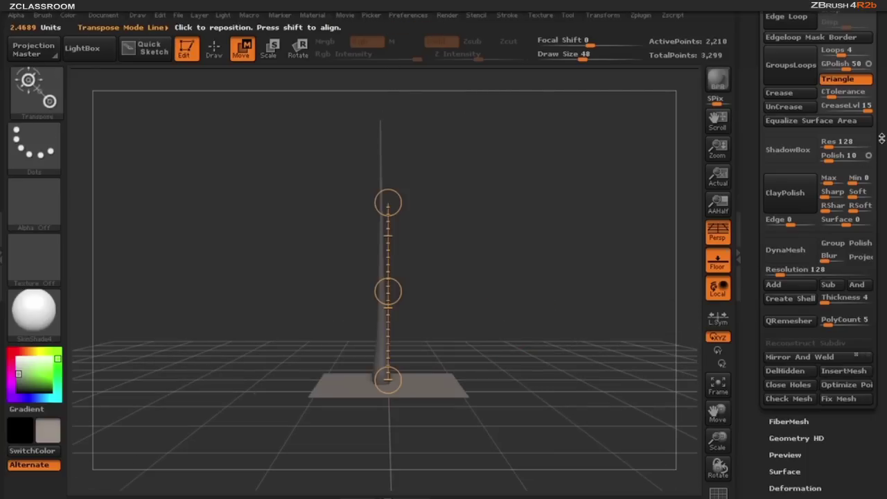
# Hide the plane subtool so only the trunk is visible
pyautogui.moveTo(882, 139); pyautogui.dragTo(880, 367)
pyautogui.click(804, 16)
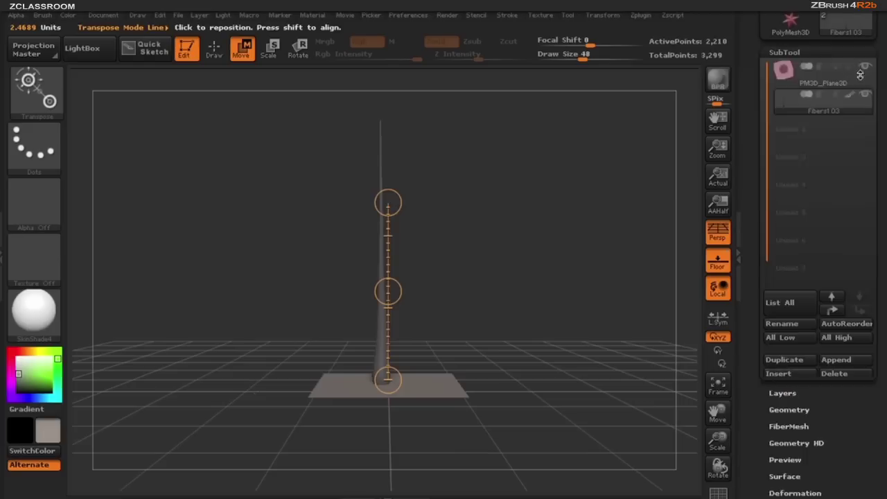
pyautogui.moveTo(860, 74); pyautogui.dragTo(860, 95)
pyautogui.click(865, 86)
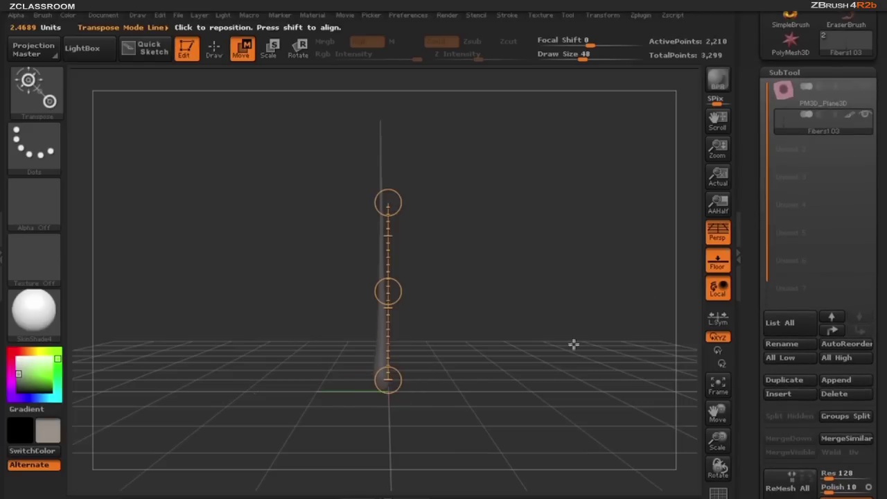
# Return to Draw mode and mask the upper portion of the trunk spike
pyautogui.press('q')
pyautogui.moveTo(538, 343)
pyautogui.mouseDown()
pyautogui.moveTo(523, 339)
pyautogui.moveTo(525, 359)
pyautogui.mouseUp()
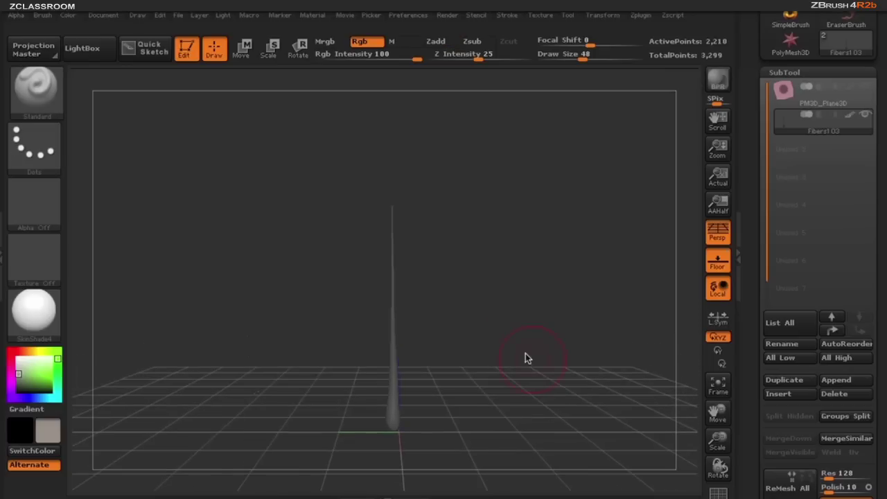
pyautogui.moveTo(424, 329); pyautogui.dragTo(469, 299)
pyautogui.moveTo(340, 149)
pyautogui.keyDown('ctrl'); pyautogui.mouseDown()
pyautogui.moveTo(434, 311)
pyautogui.moveTo(492, 319)
pyautogui.moveTo(450, 242)
pyautogui.moveTo(413, 307)
pyautogui.mouseUp(); pyautogui.keyUp('ctrl')
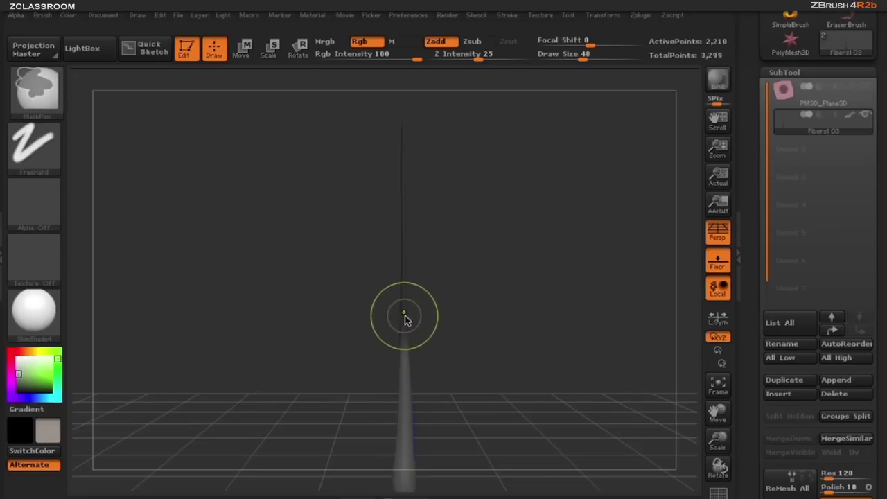
pyautogui.moveTo(554, 361)
pyautogui.mouseDown()
pyautogui.moveTo(543, 346)
pyautogui.moveTo(532, 354)
pyautogui.mouseUp()
# Preview branch fibers on the trunk with MaxFibers 0.0933 (94 fibers) and Gravity 0
pyautogui.click(795, 73)
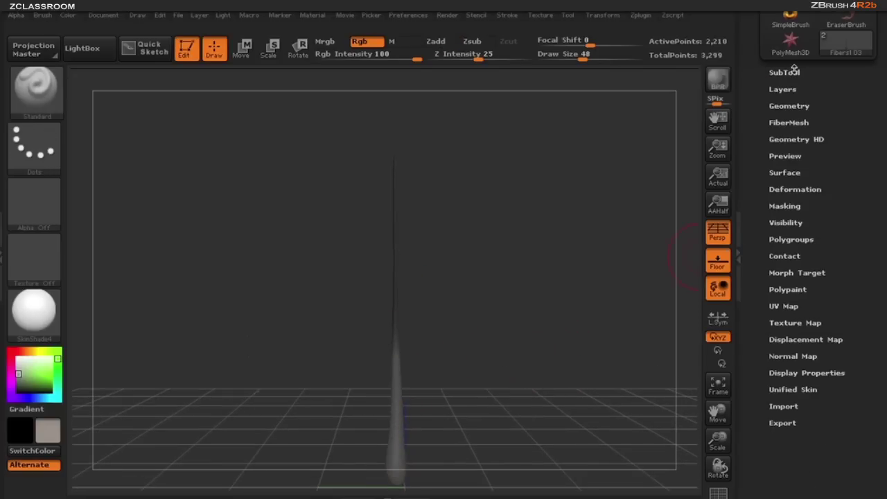
pyautogui.click(799, 123)
pyautogui.click(783, 136)
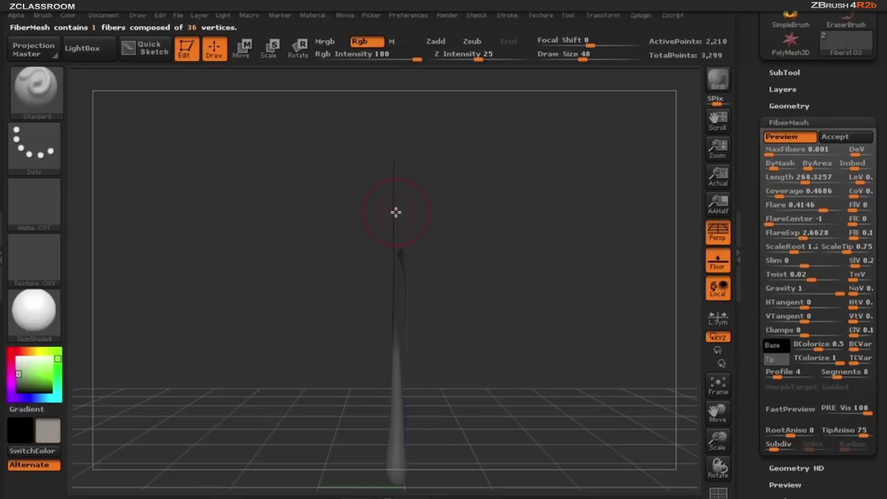
pyautogui.moveTo(768, 154); pyautogui.dragTo(774, 156)
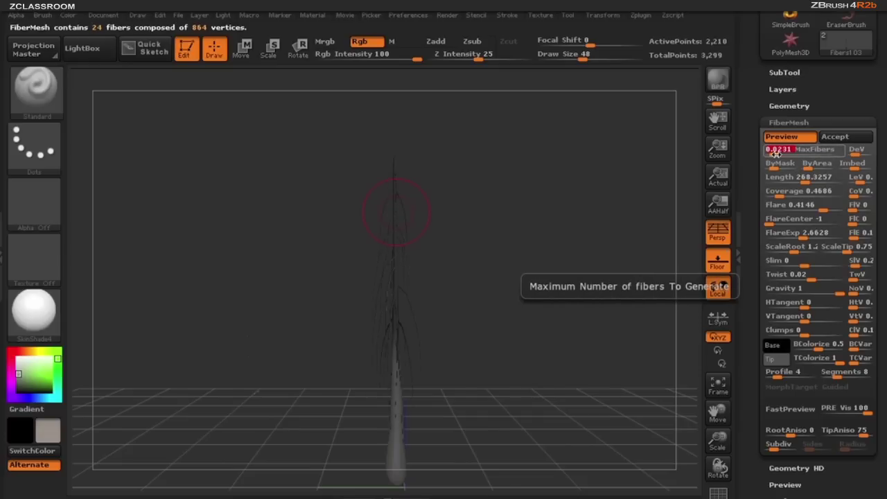
pyautogui.moveTo(776, 154); pyautogui.dragTo(777, 154)
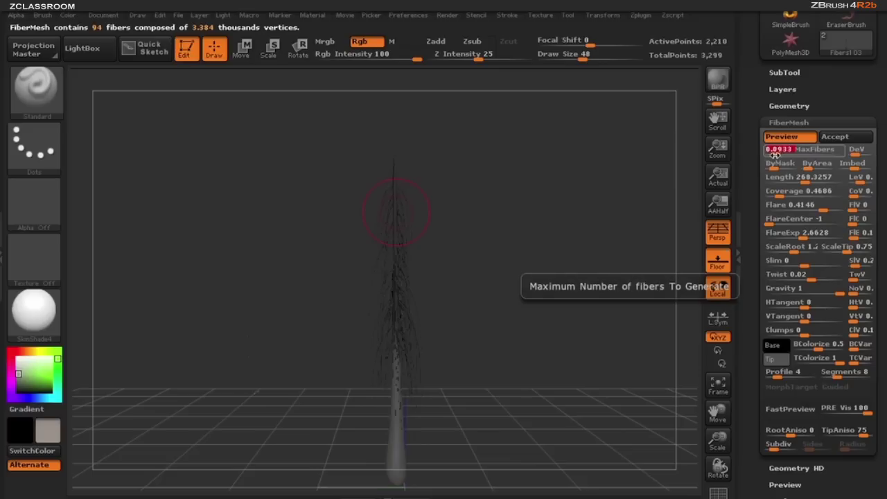
pyautogui.moveTo(841, 288); pyautogui.dragTo(804, 294)
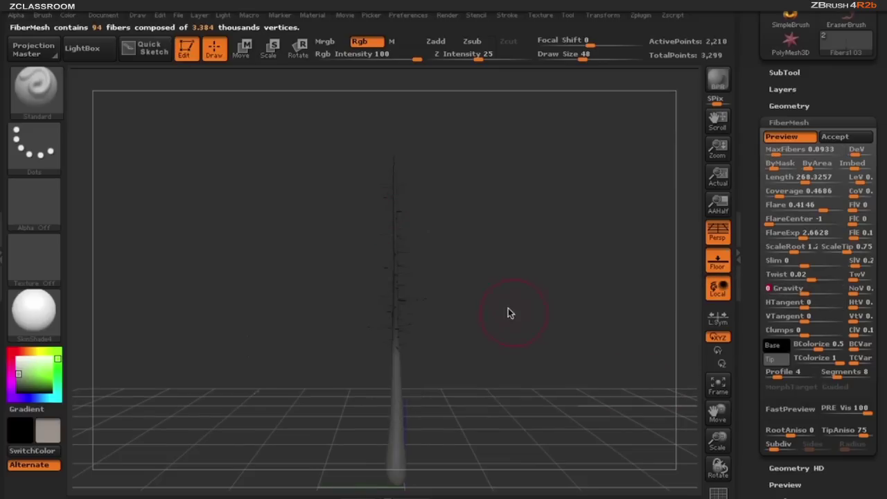
pyautogui.moveTo(508, 313); pyautogui.dragTo(550, 365)
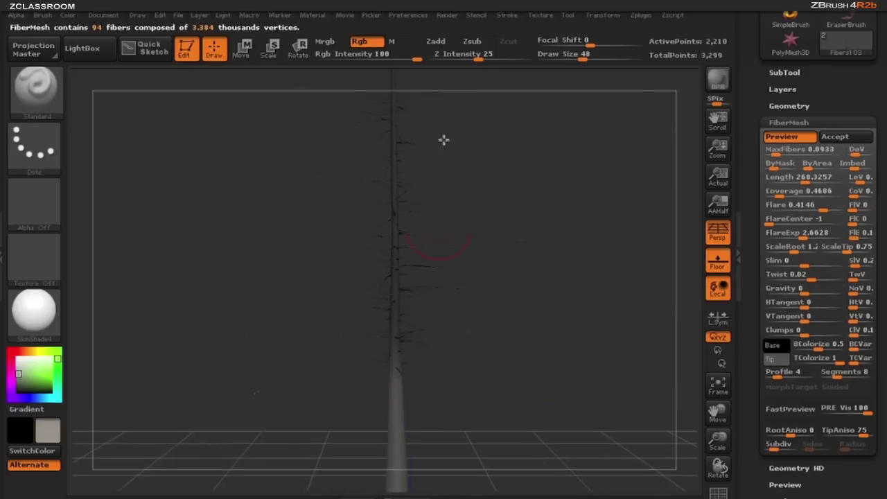
# Set HTangent 0.439, Length about 346, Coverage 0.7726 and Flare 0.439, then accept the branches
pyautogui.moveTo(802, 305); pyautogui.dragTo(824, 306)
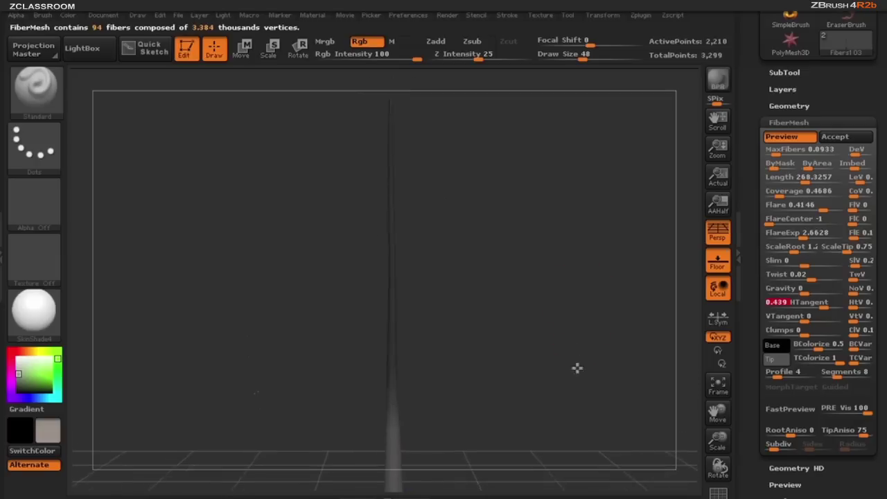
pyautogui.moveTo(801, 179); pyautogui.dragTo(859, 179)
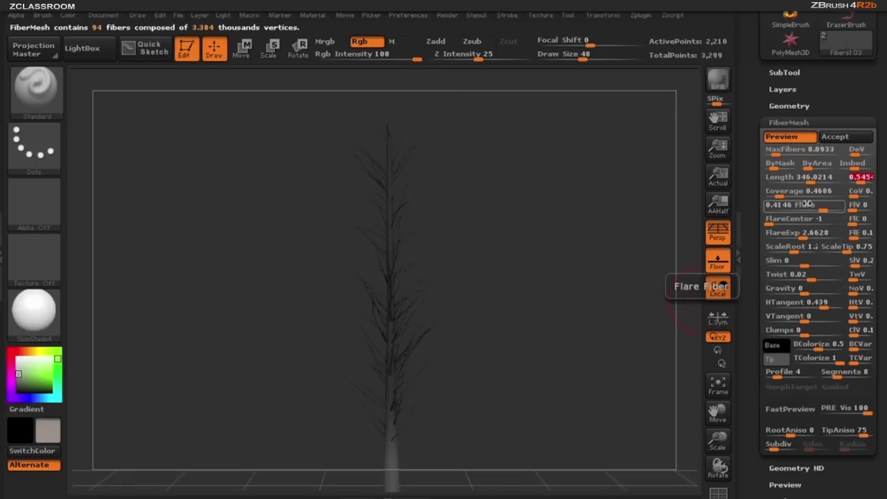
pyautogui.moveTo(783, 193); pyautogui.dragTo(783, 194)
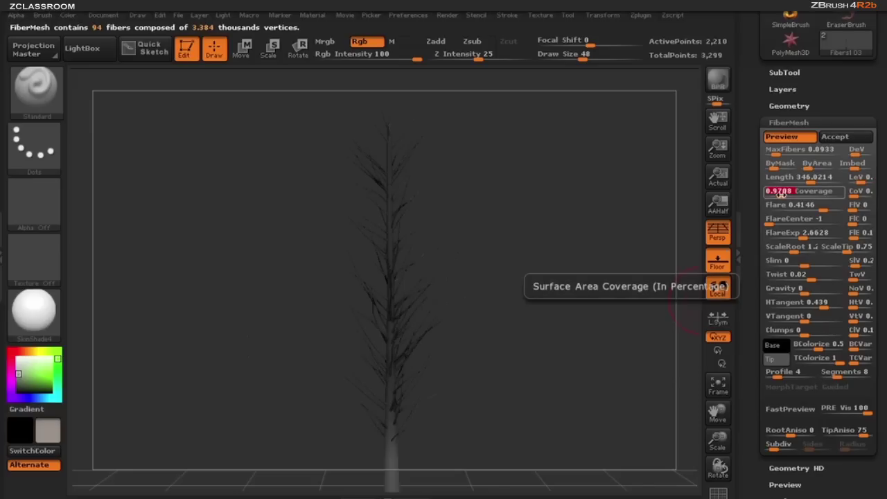
pyautogui.moveTo(781, 195); pyautogui.dragTo(825, 208)
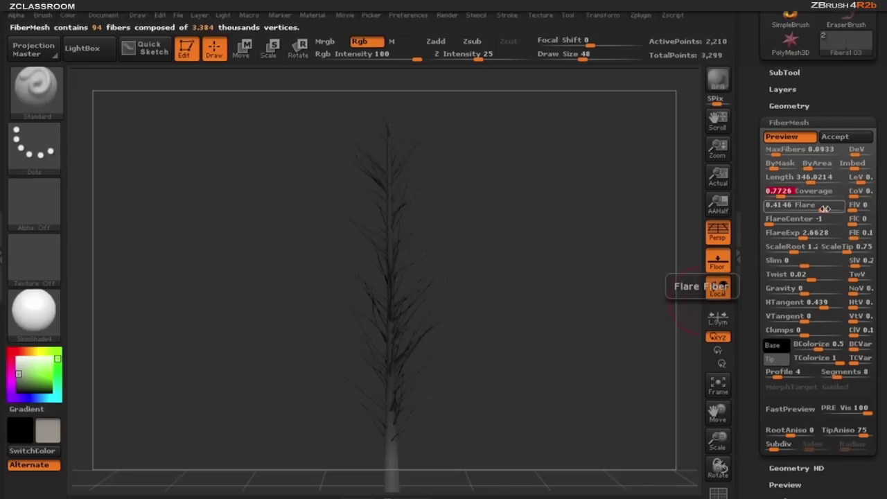
pyautogui.moveTo(824, 207); pyautogui.dragTo(826, 208)
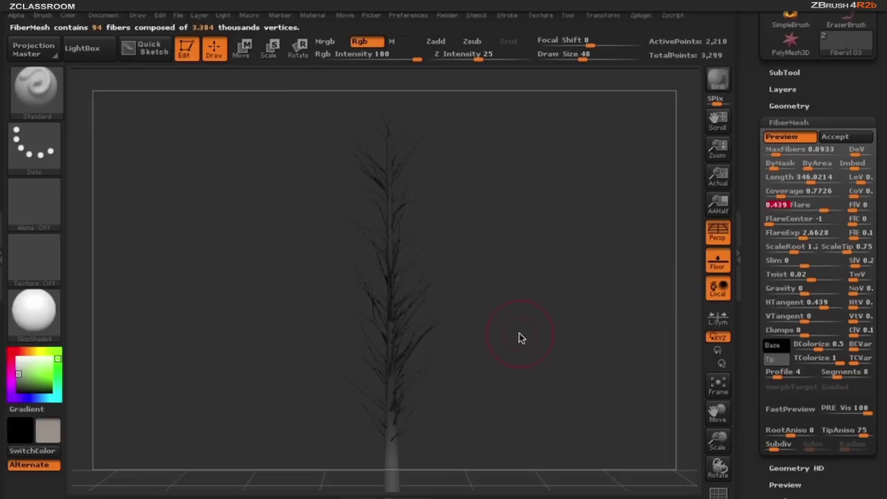
pyautogui.click(834, 136)
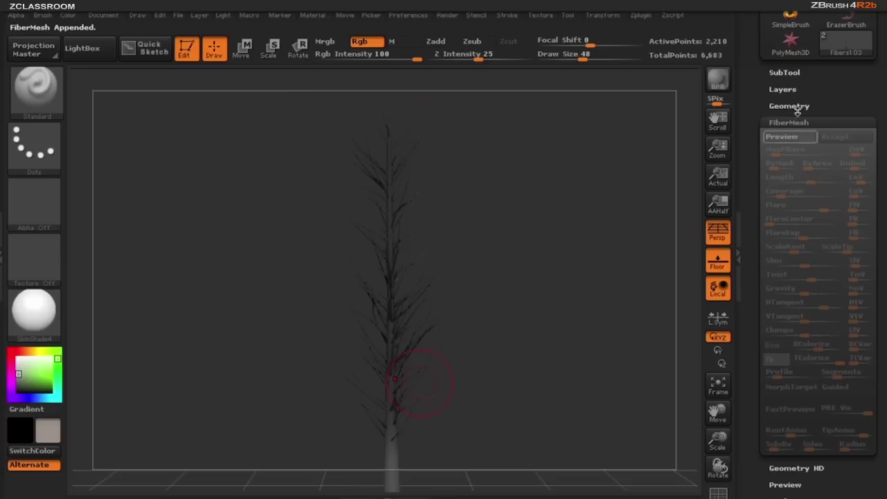
# Select the Fibers28 branch subtool and preview twig fibers growing from it
pyautogui.click(783, 72)
pyautogui.click(811, 199)
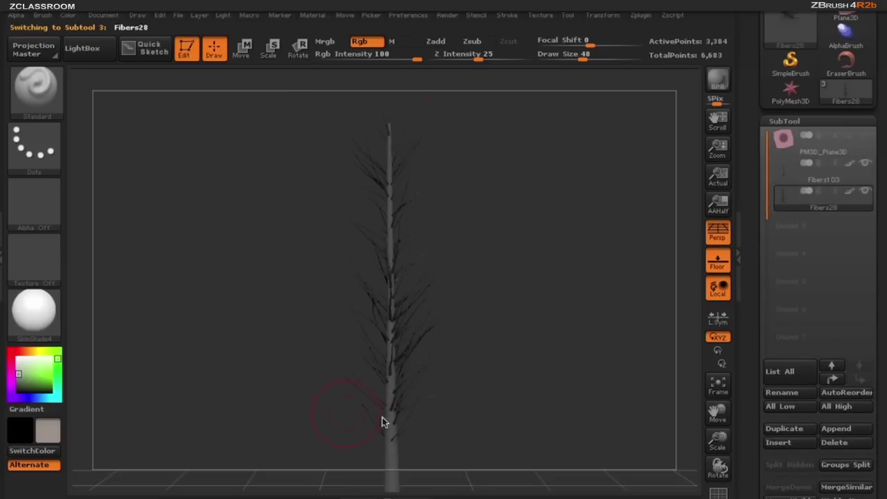
pyautogui.click(790, 121)
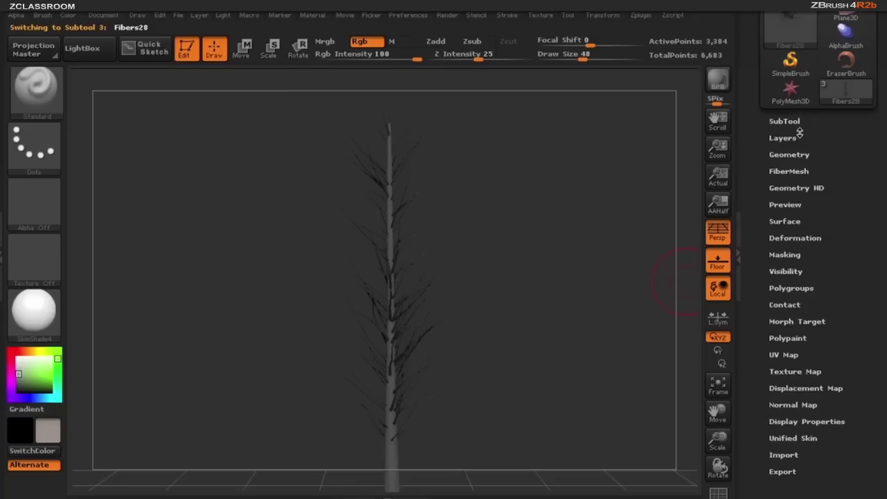
pyautogui.click(802, 171)
pyautogui.click(795, 160)
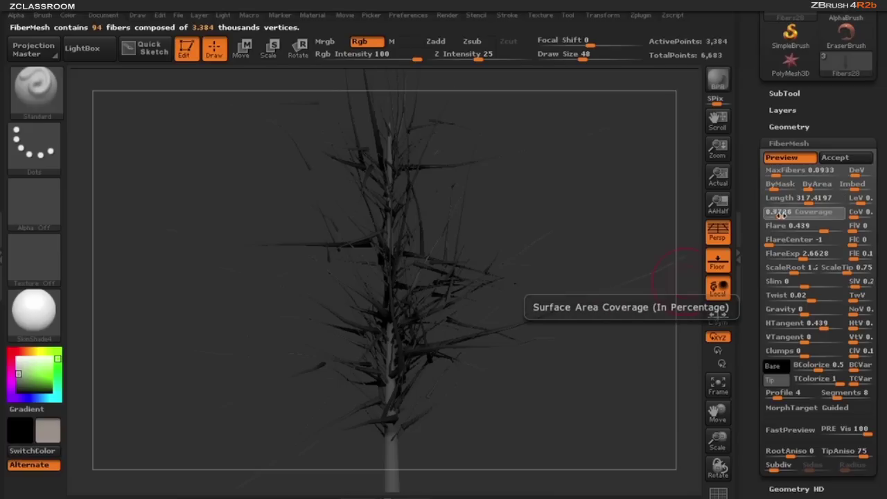
# Lower twig coverage and set 607 fibers (MaxFibers 0.6064), HTangent 0.5609 and 10 segments
pyautogui.moveTo(797, 212); pyautogui.dragTo(783, 176)
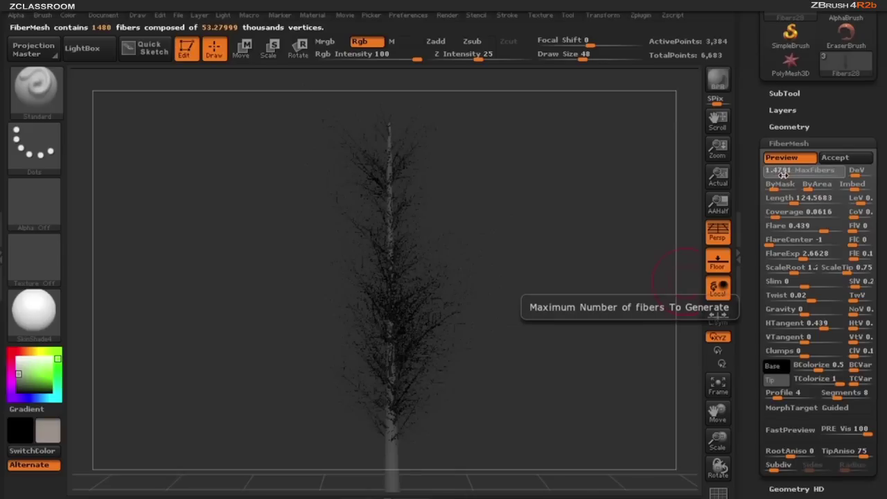
pyautogui.moveTo(783, 173); pyautogui.dragTo(799, 200)
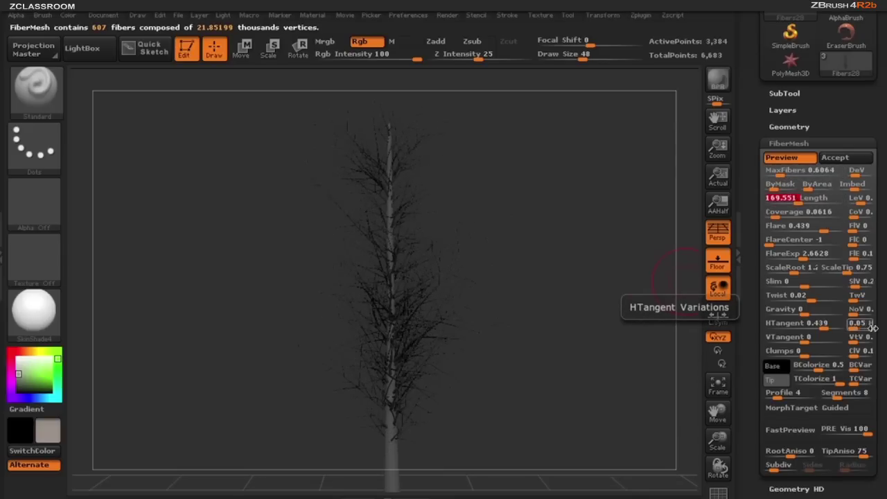
pyautogui.moveTo(882, 330); pyautogui.dragTo(882, 299)
pyautogui.click(829, 294)
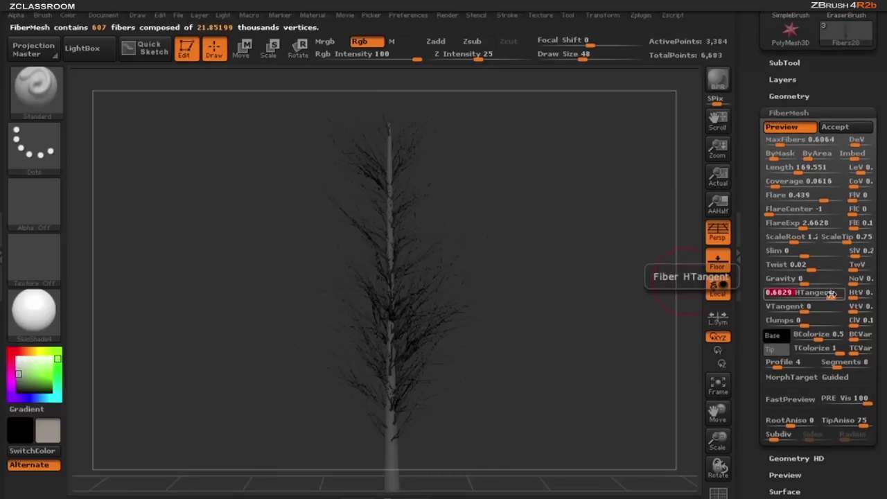
pyautogui.moveTo(829, 293); pyautogui.dragTo(825, 293)
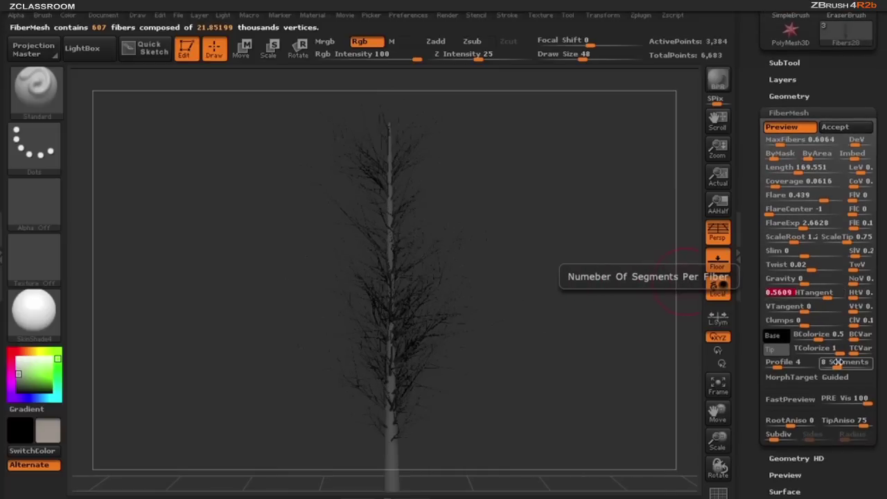
pyautogui.moveTo(837, 364); pyautogui.dragTo(844, 364)
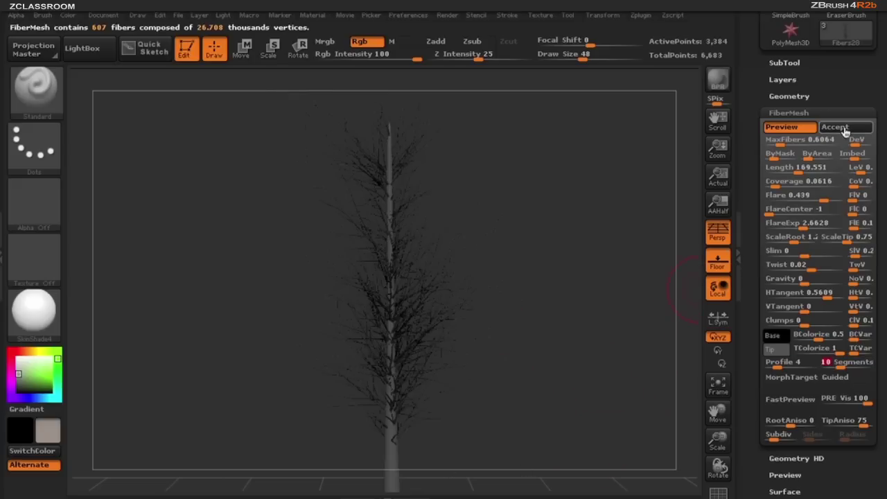
# Accept the 607 twigs as Fibers49, then check Fibers103, Fibers28 and Fibers49 in turn
pyautogui.click(834, 127)
pyautogui.click(784, 62)
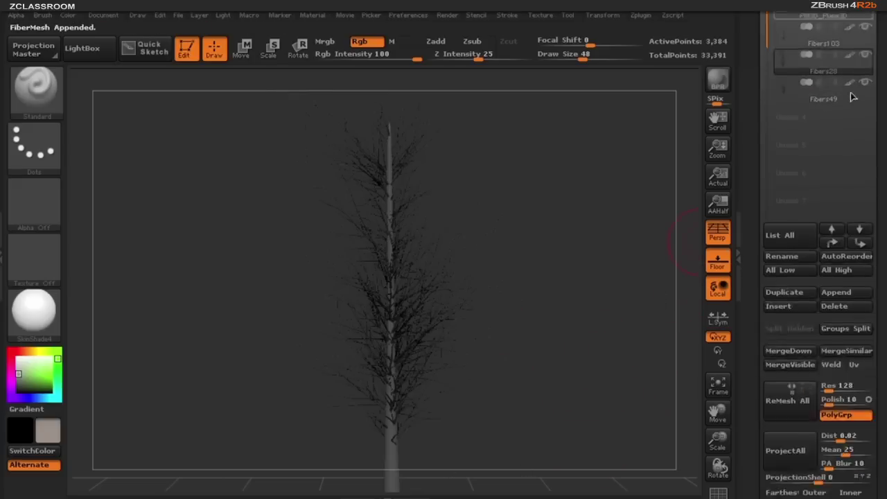
pyautogui.scroll(2, 877, 161)
pyautogui.scroll(2, 877, 161)
pyautogui.click(804, 179)
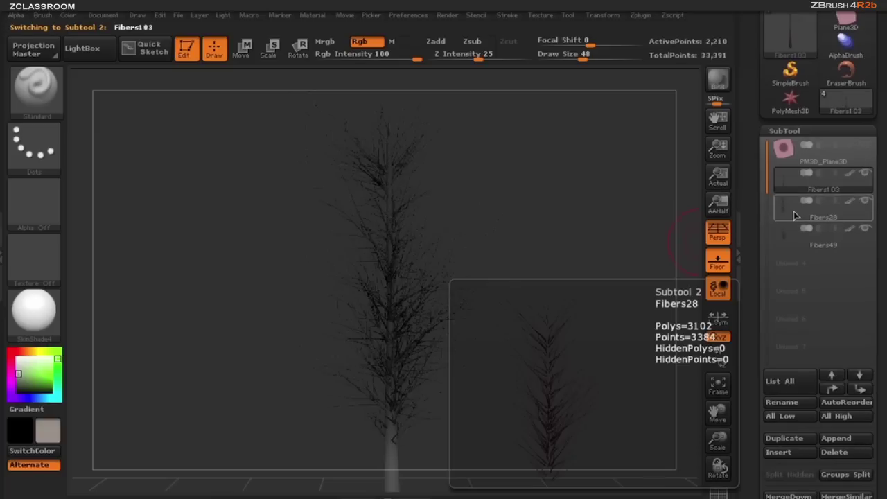
pyautogui.click(795, 215)
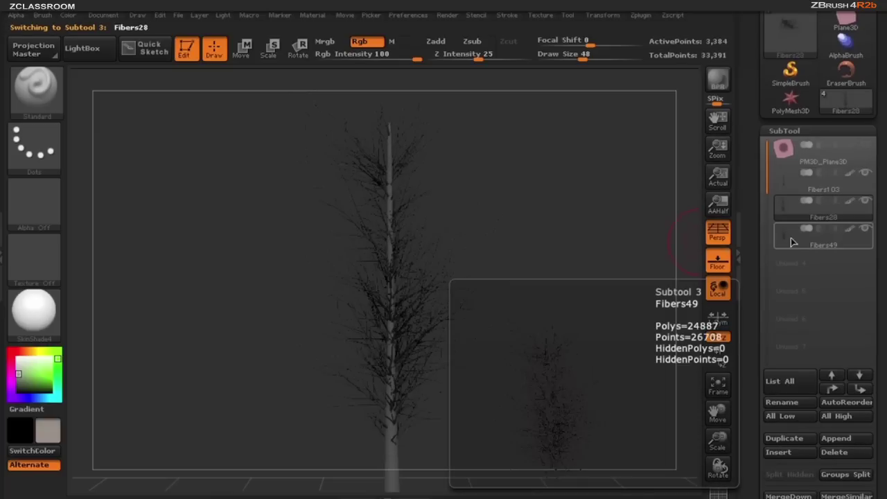
pyautogui.click(794, 242)
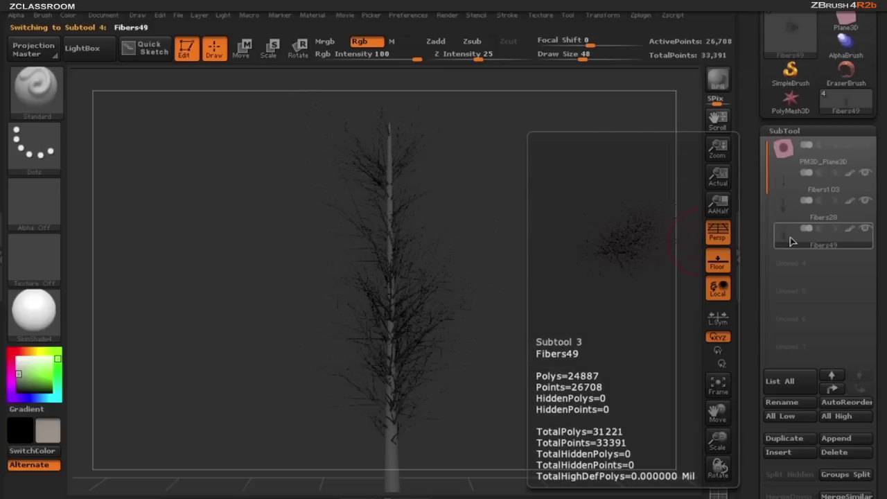